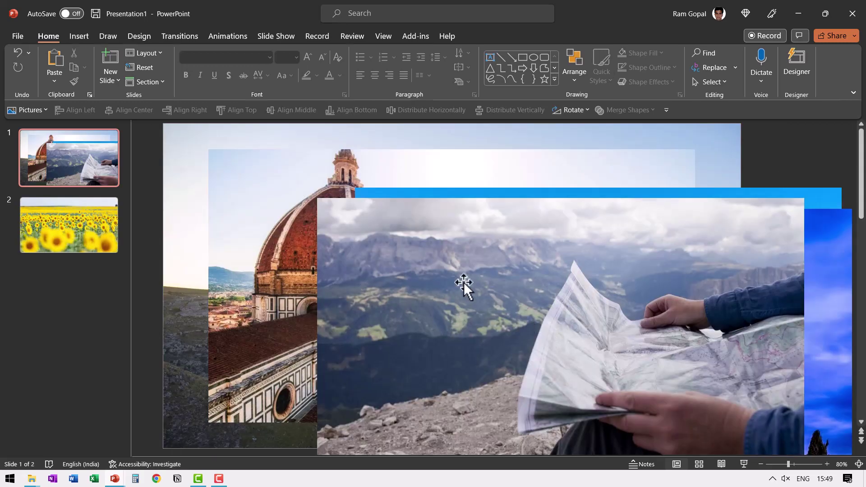
- Move the mountain-and-map photo aside and copy the Colosseum photo underneath it
left_click_drag(463, 282, 367, 222)
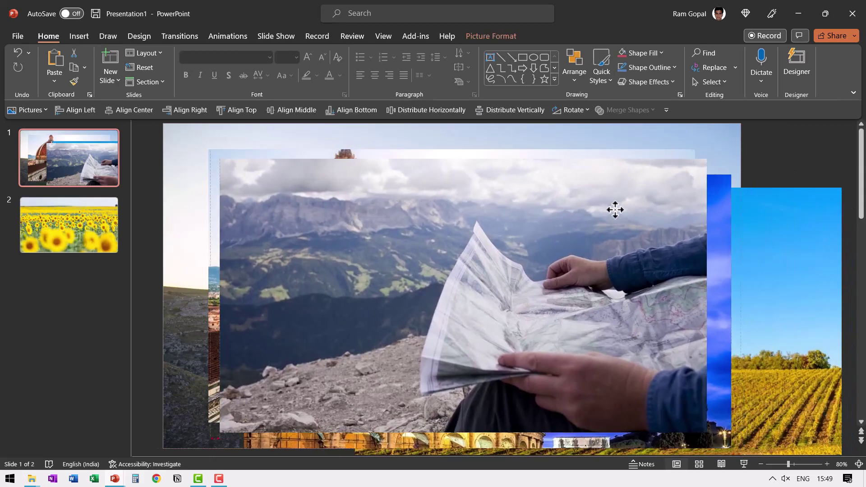
left_click_drag(615, 210, 632, 210)
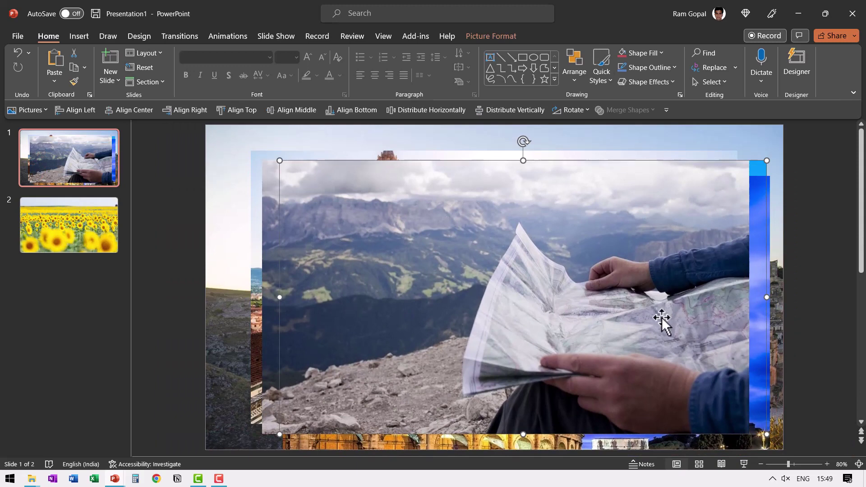
left_click(805, 233)
left_click(764, 247)
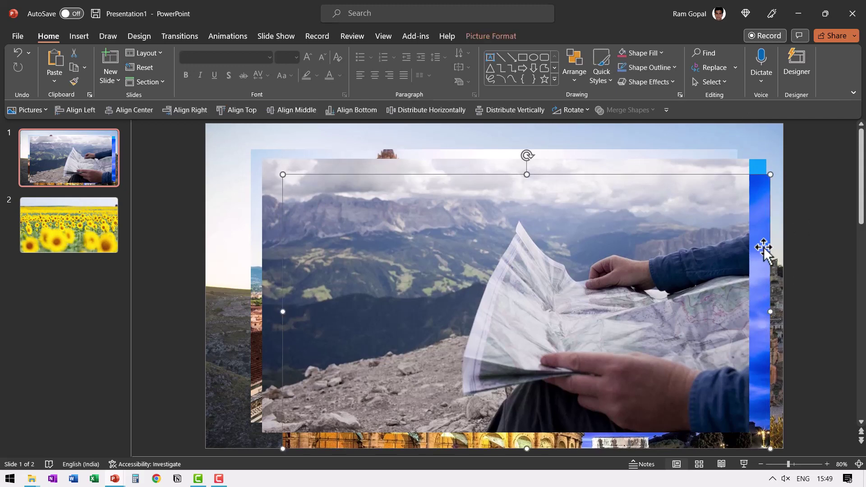
right_click(764, 247)
left_click(676, 238)
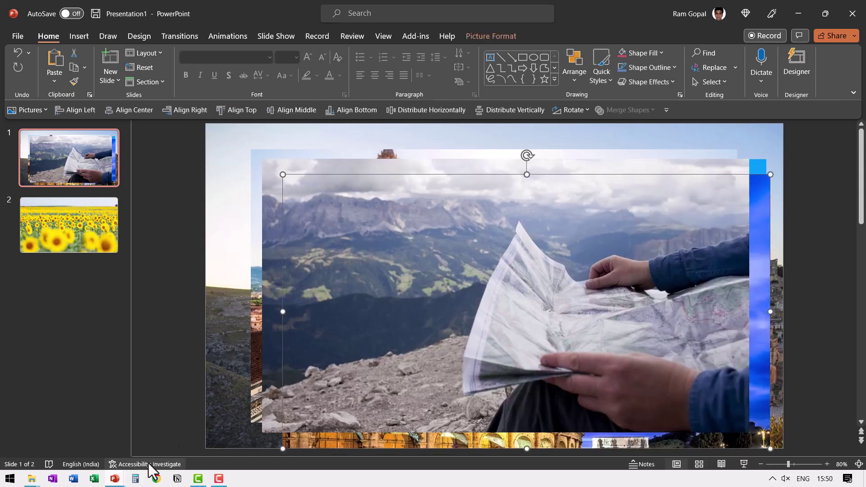
- Paste the Colosseum photo as a picture on Presentation3's blank slide, centre it, and duplicate it
mouse_move(115, 478)
left_click(201, 435)
right_click(409, 303)
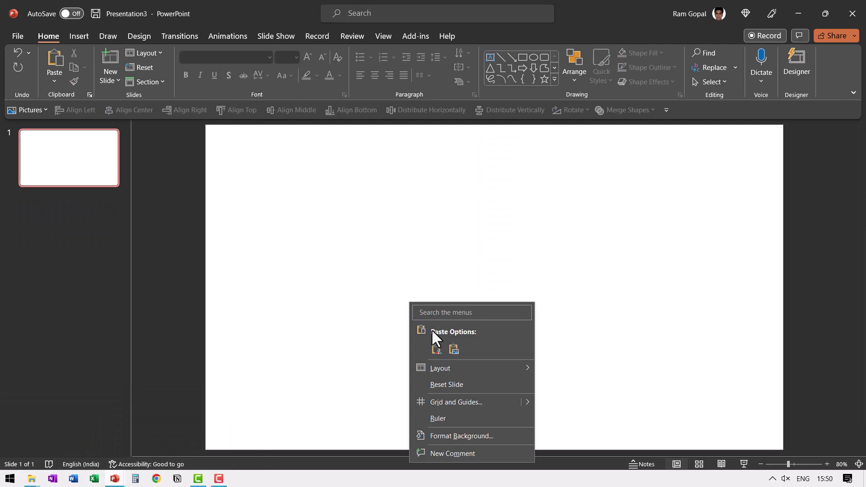
left_click(454, 349)
left_click_drag(523, 303, 519, 285)
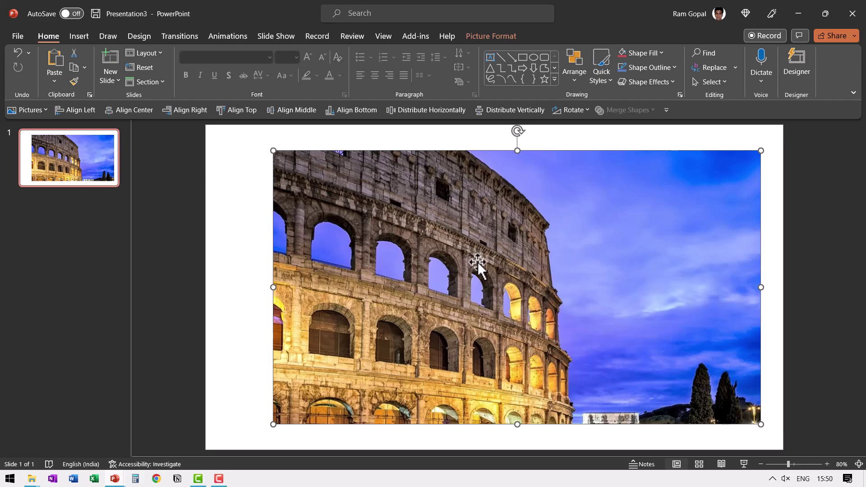
key("ctrl+d")
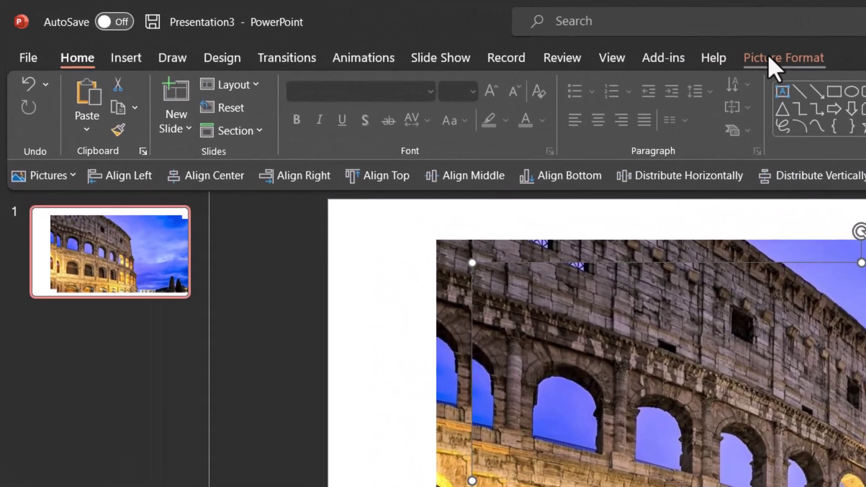
- Apply the Blur artistic effect to the duplicate Colosseum photo with a radius of 50
left_click(575, 44)
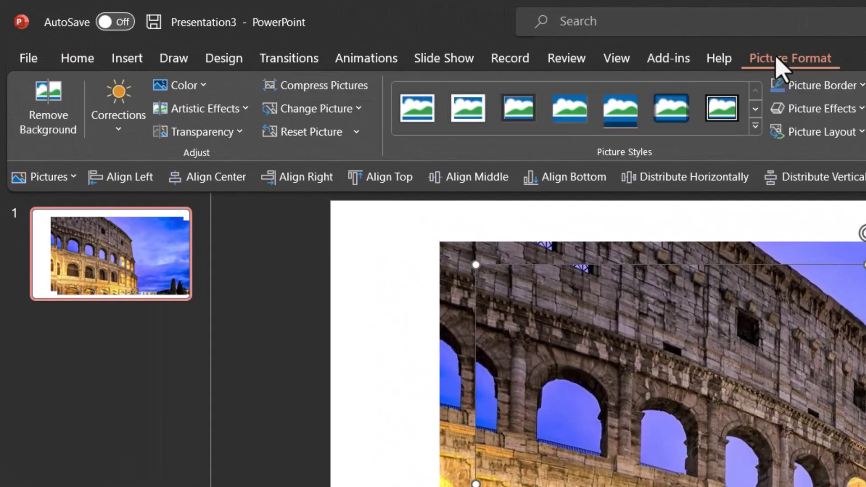
left_click(212, 110)
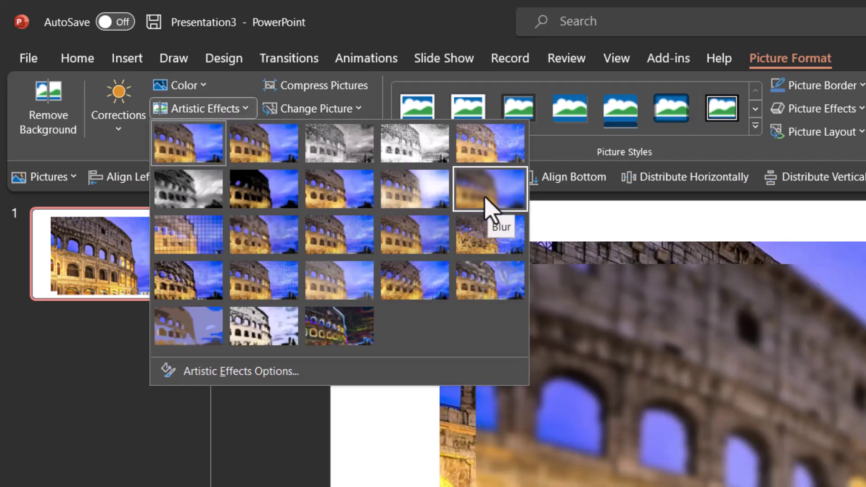
left_click(485, 200)
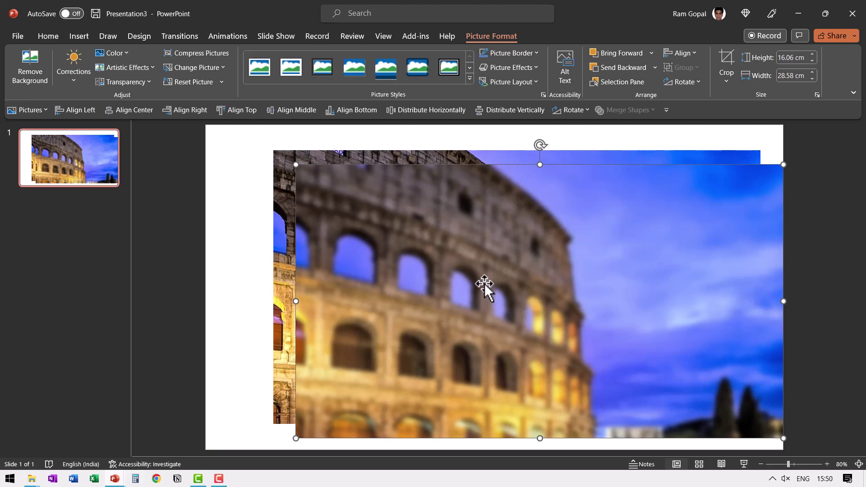
right_click(484, 283)
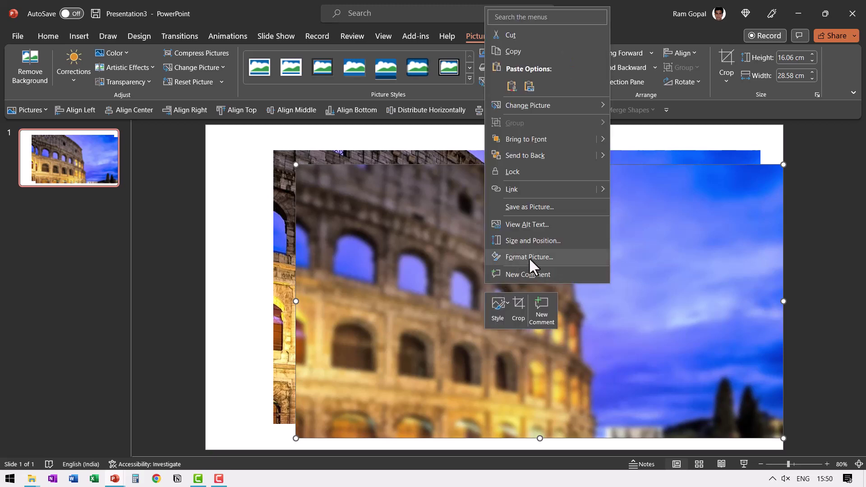
left_click(528, 257)
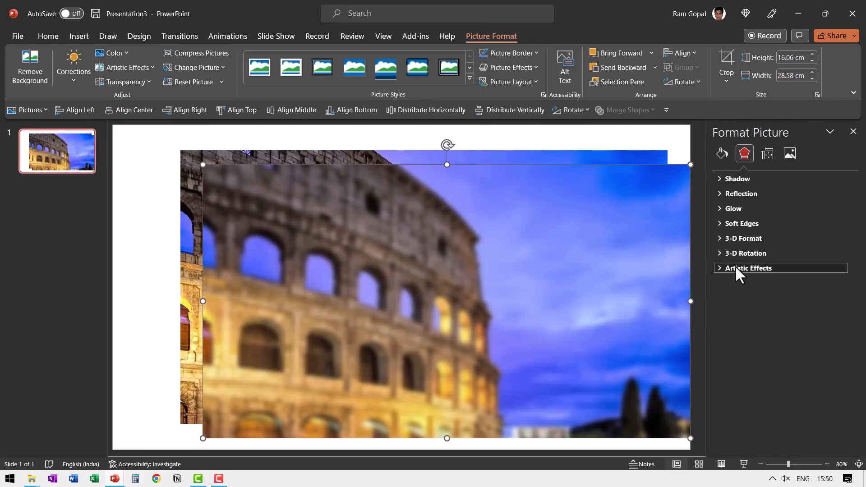
left_click(735, 268)
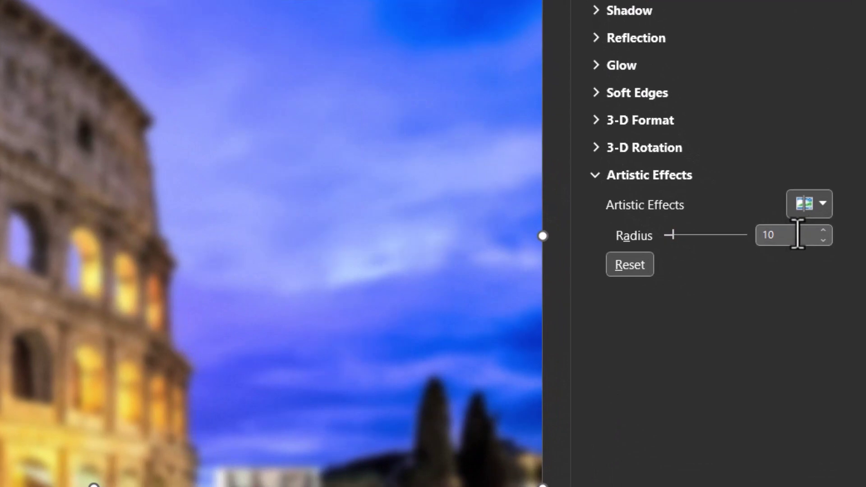
left_click_drag(827, 300, 805, 307)
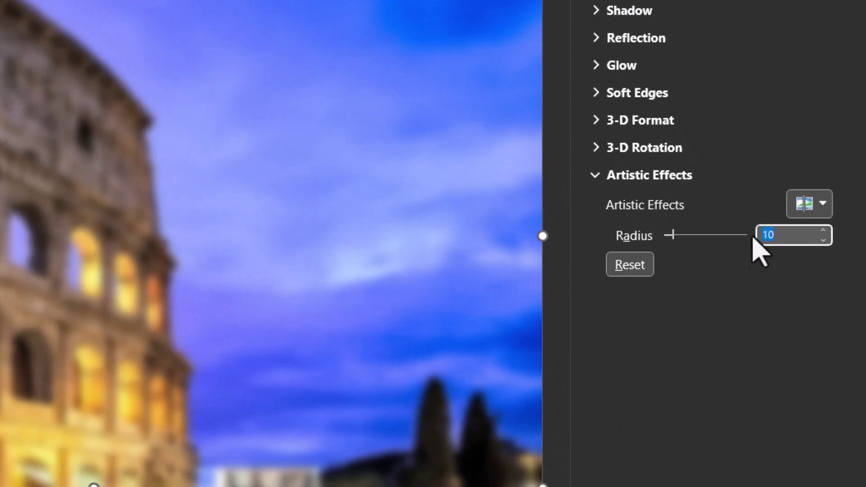
type("50")
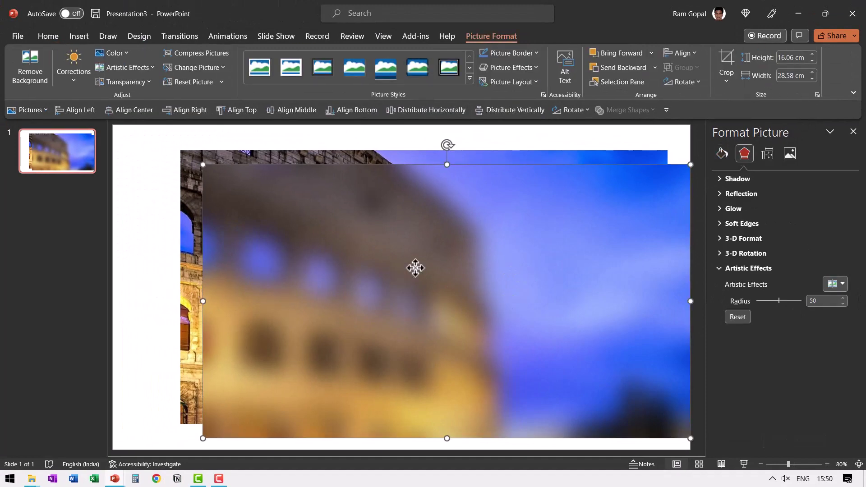
- Cut the blurred Colosseum copy and set it as the slide's picture background fill
right_click(415, 268)
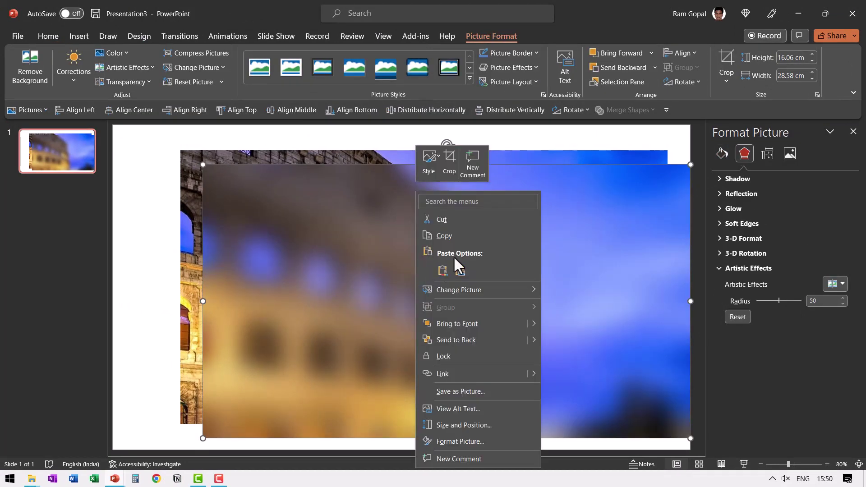
left_click(449, 218)
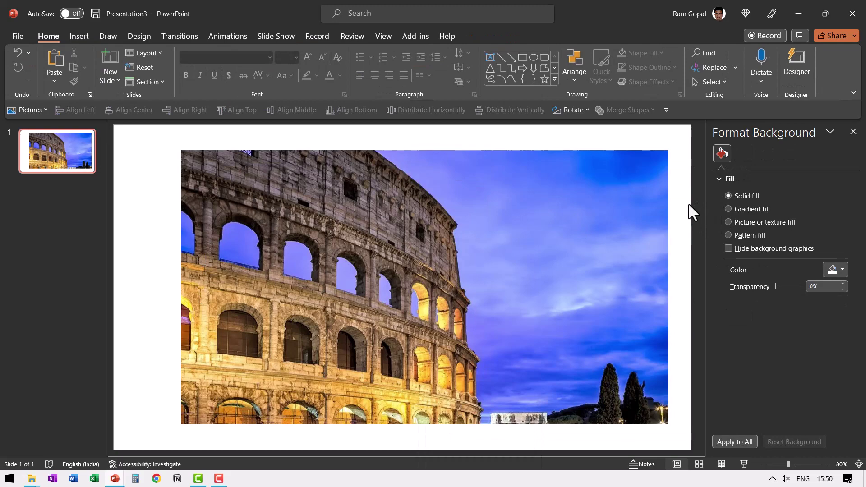
right_click(684, 162)
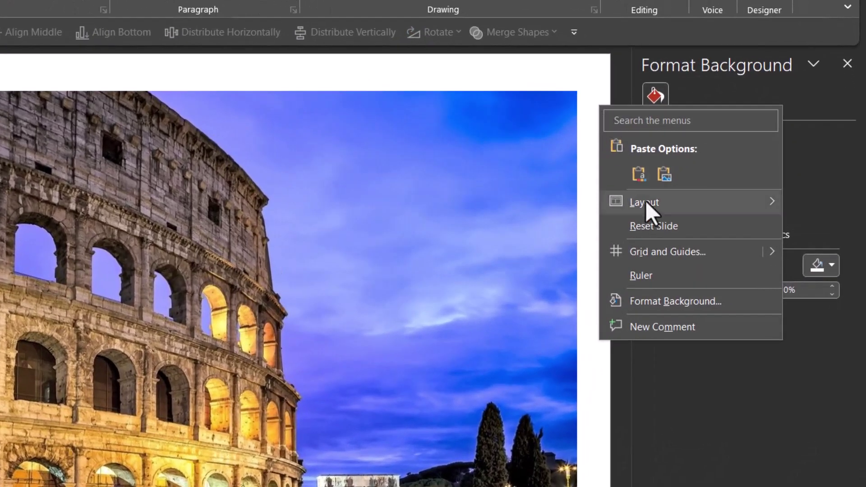
left_click(669, 302)
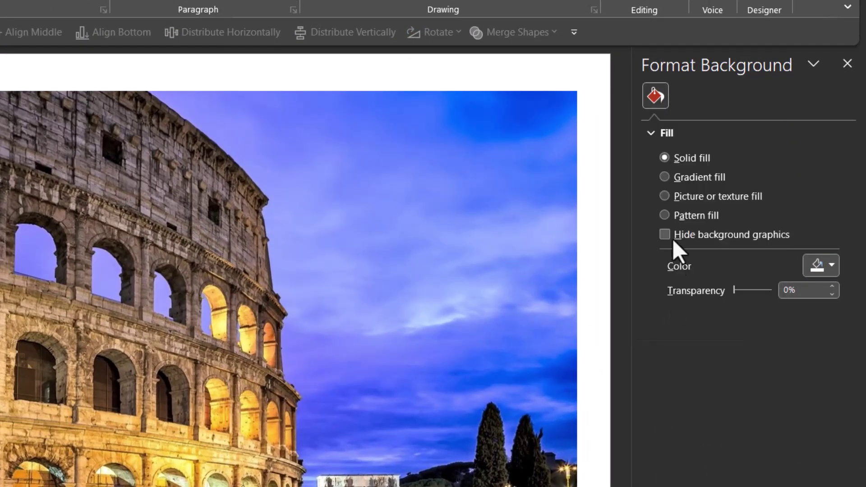
left_click(665, 195)
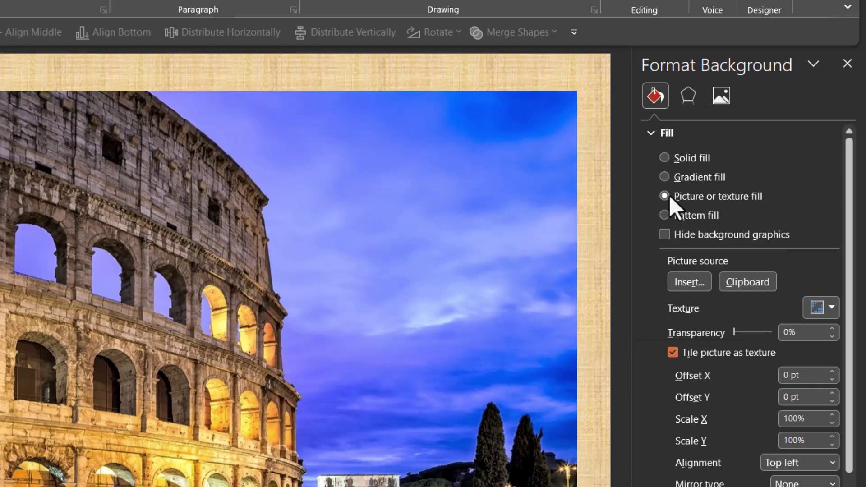
left_click(745, 284)
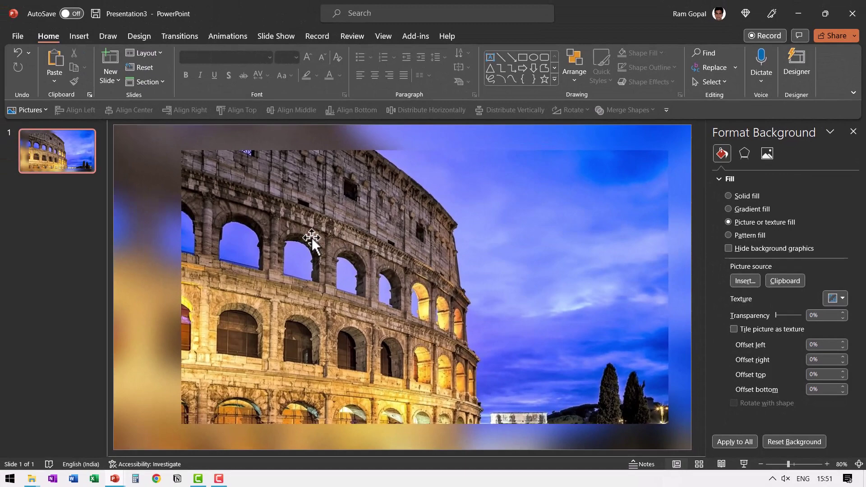
- Resize the sharp Colosseum photo to 12.5 cm high
left_click(297, 243)
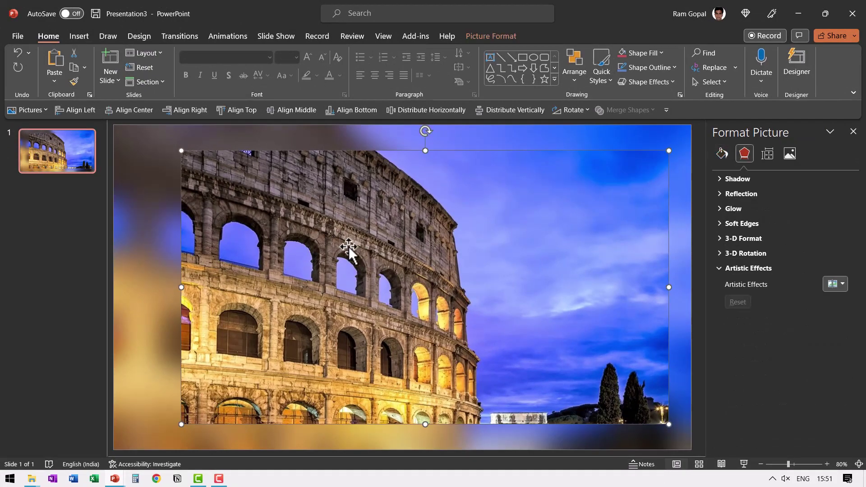
left_click(491, 37)
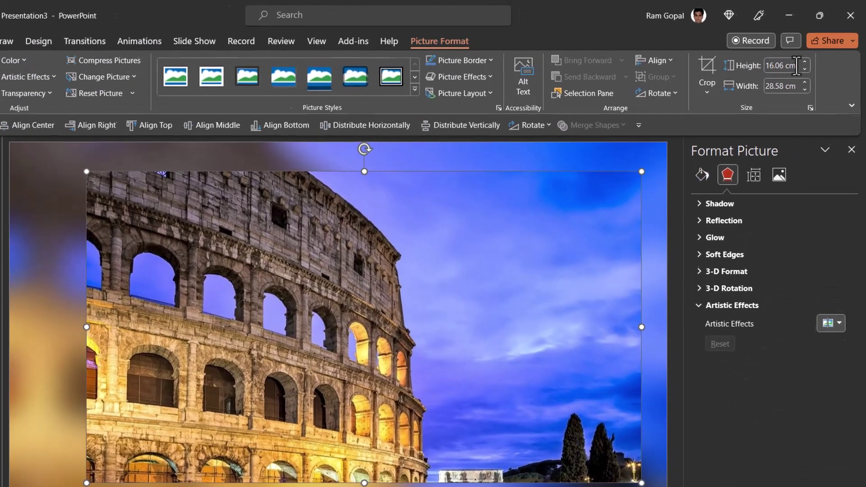
type("12.5")
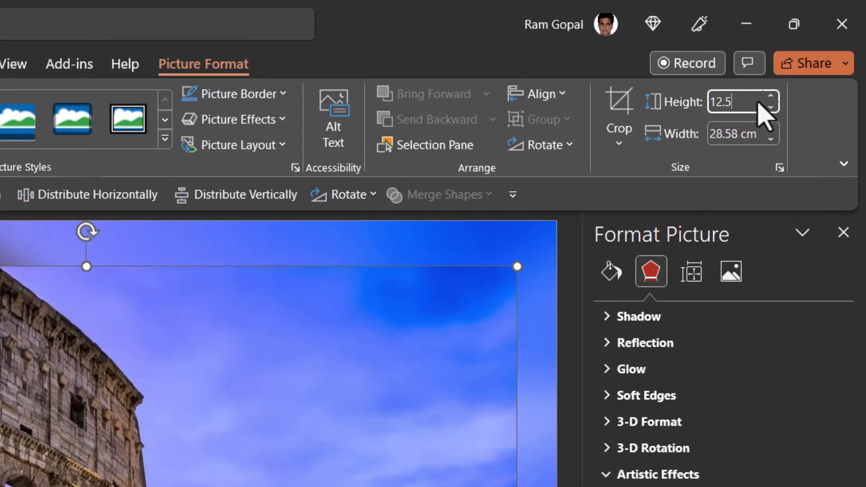
key("Return")
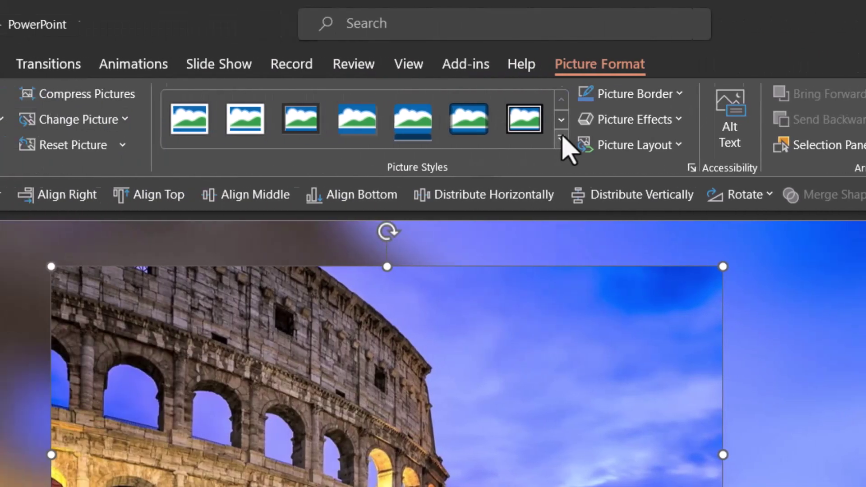
- Give the photo a Beveled Matte, White frame and centre it on the slide
left_click(216, 138)
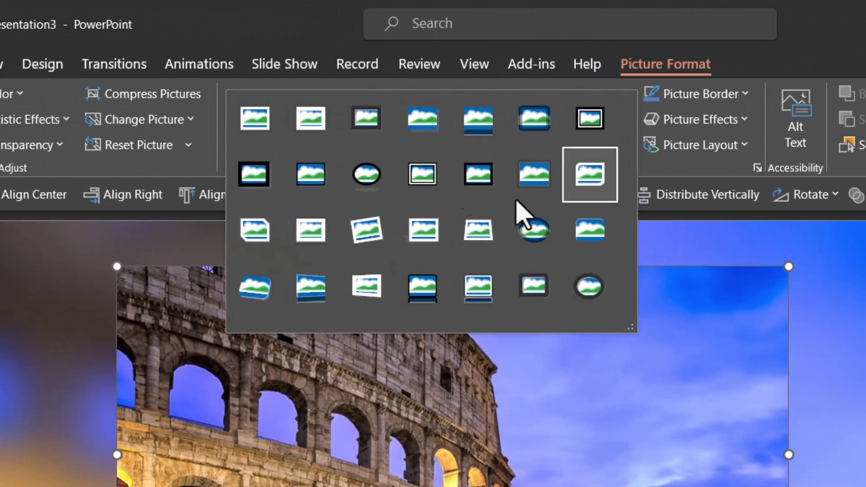
left_click(315, 129)
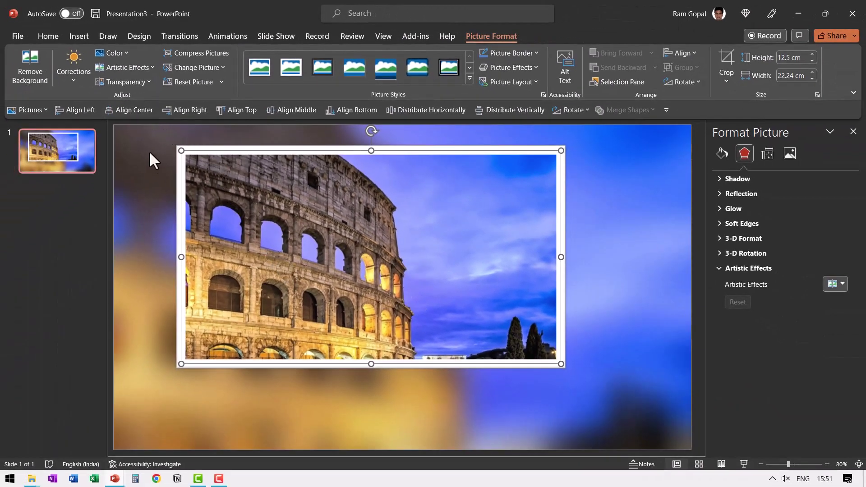
left_click(137, 110)
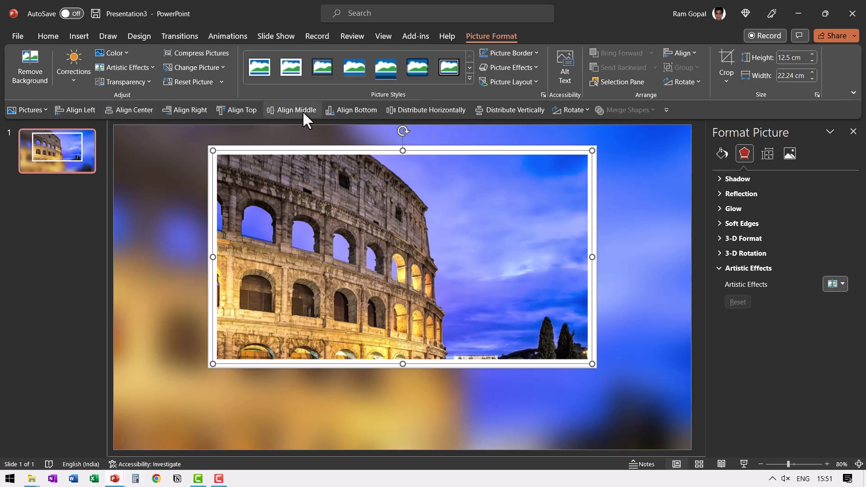
left_click(302, 110)
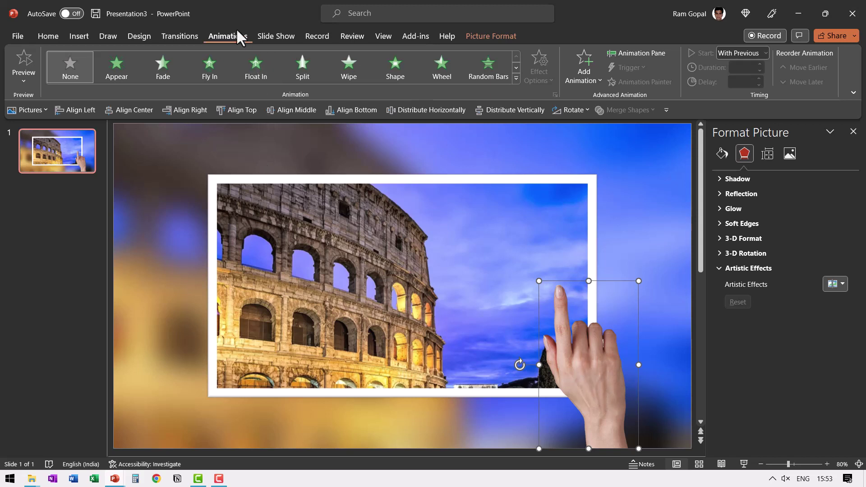
- Give the hand image a Float In animation that starts With Previous
left_click(264, 77)
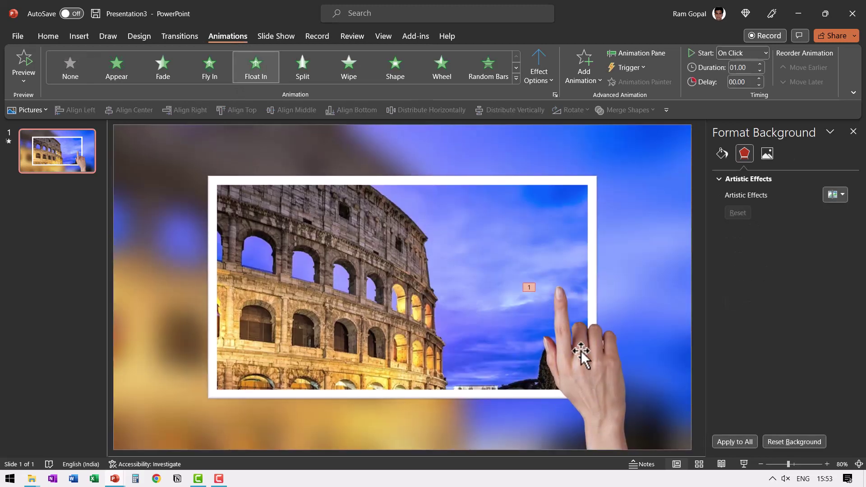
left_click(735, 53)
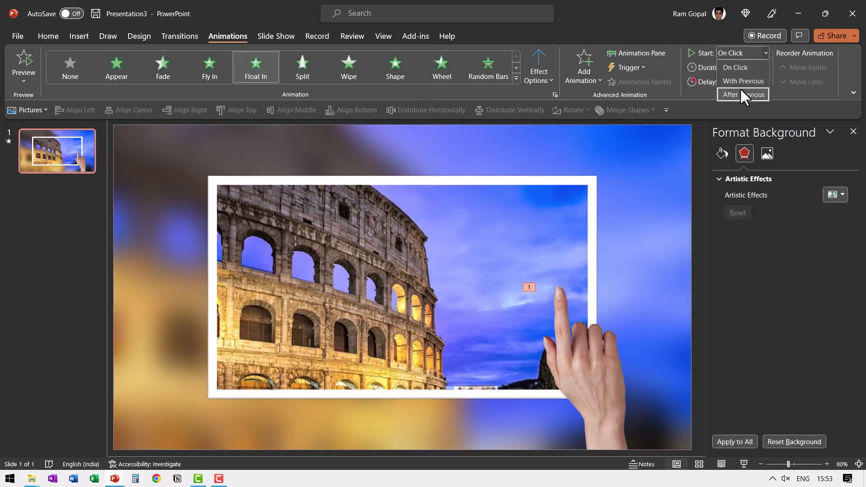
left_click(739, 79)
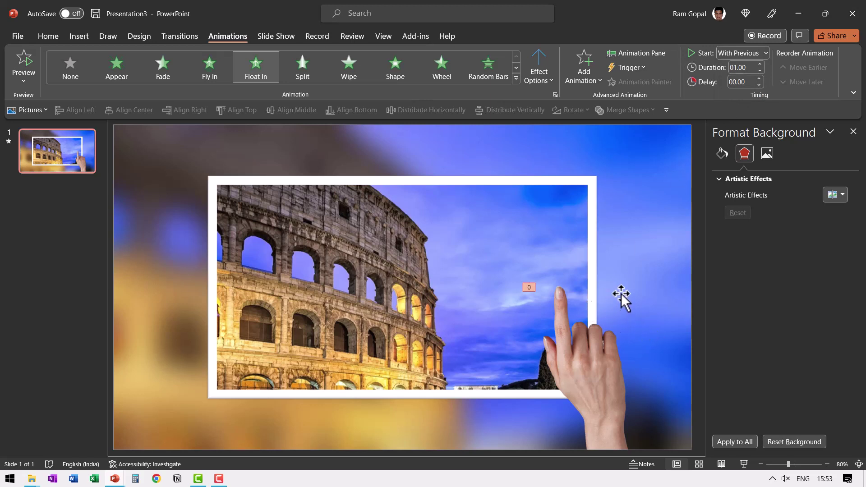
- Add a second slide and copy the Florence cathedral photo from Presentation1
right_click(81, 184)
left_click(116, 228)
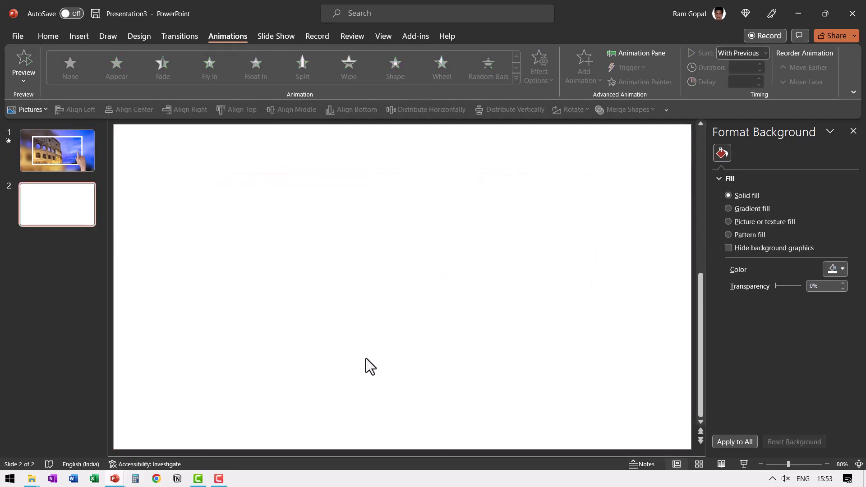
mouse_move(115, 479)
left_click(64, 437)
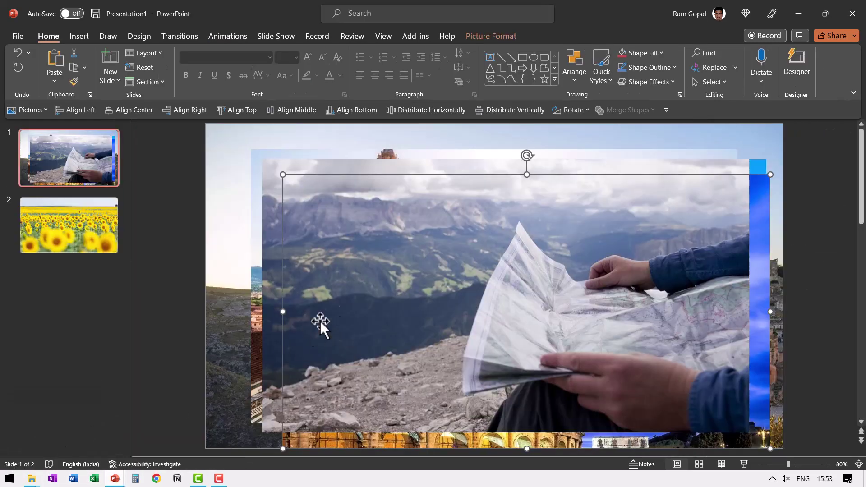
left_click(255, 270)
right_click(255, 270)
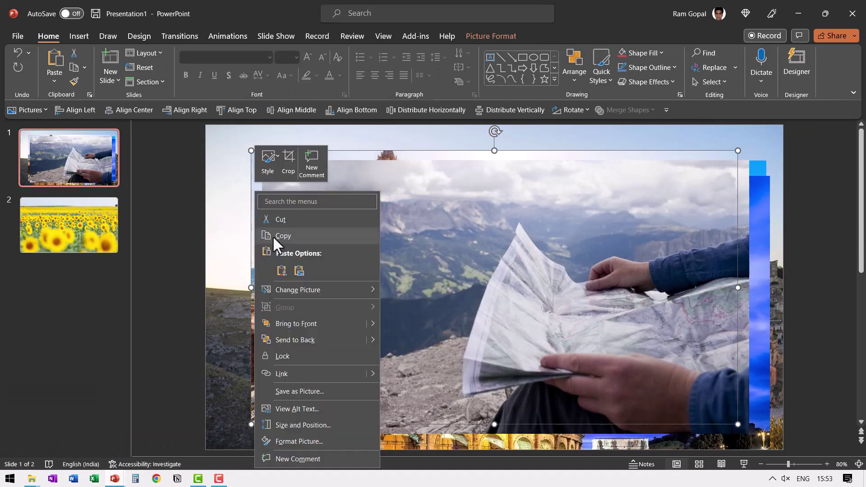
left_click(273, 235)
- Paste the Florence photo onto slide 2 and duplicate it
left_click(115, 479)
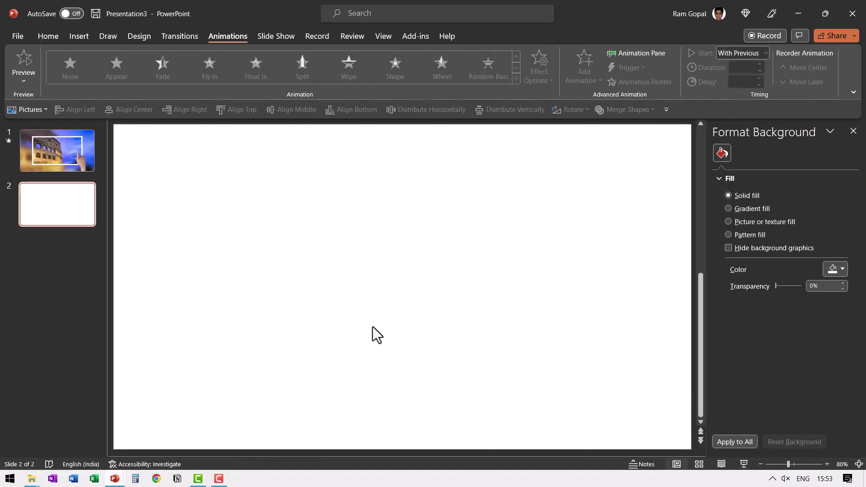
right_click(392, 302)
left_click(418, 346)
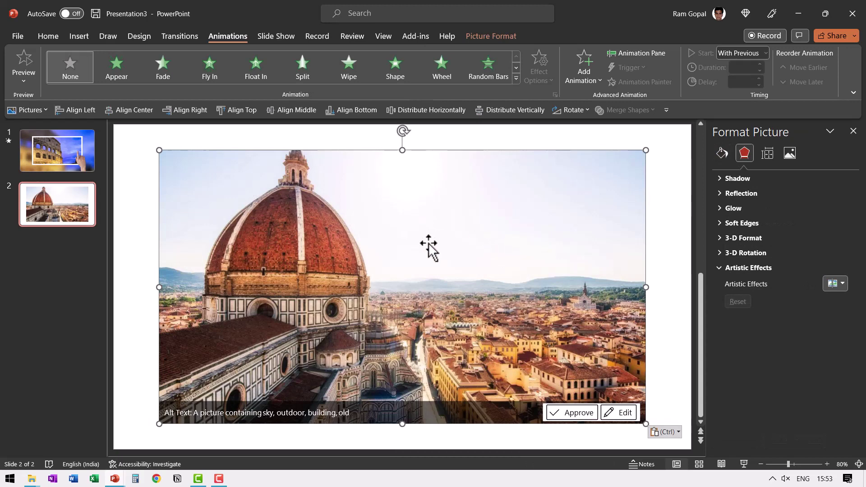
key("ctrl+d")
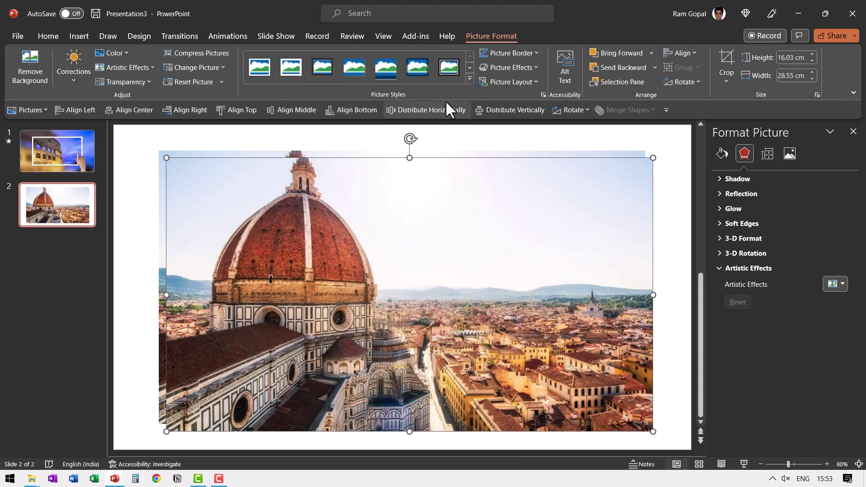
- Apply a Blur artistic effect with radius 50 to the duplicate Florence photo
left_click(132, 66)
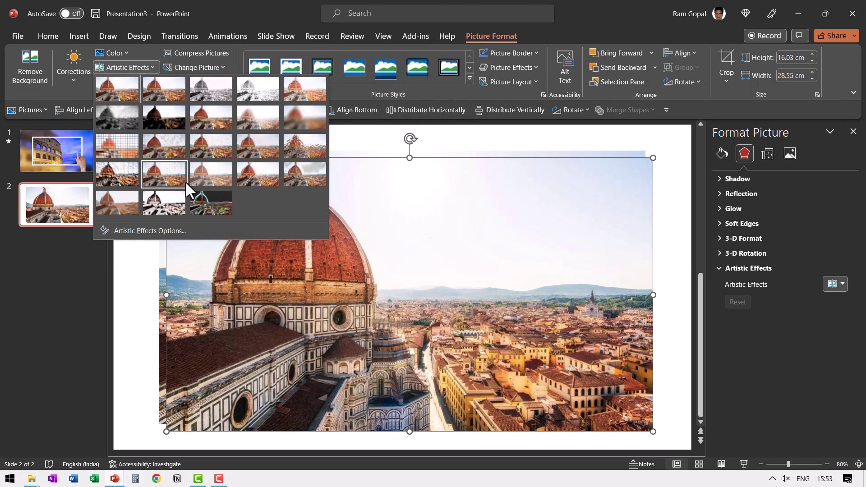
left_click(304, 123)
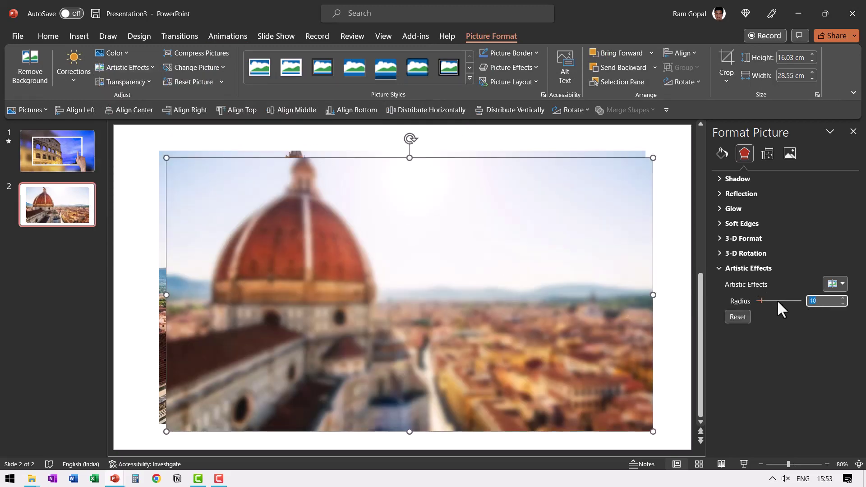
type("50")
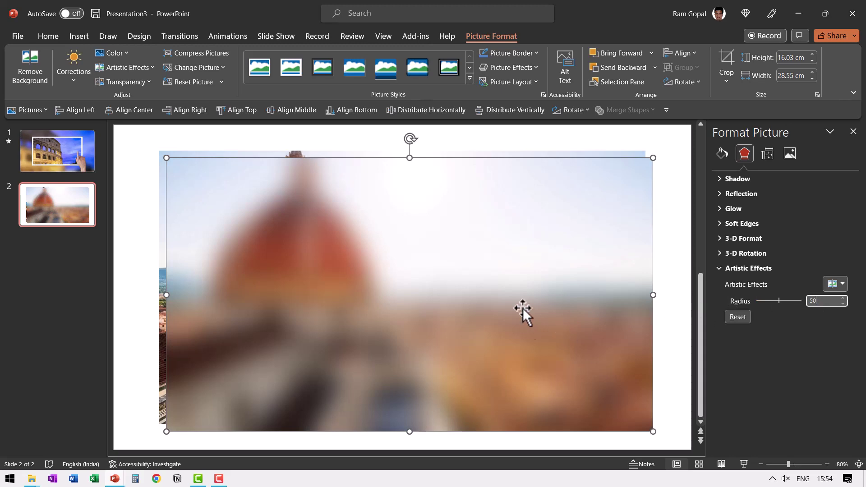
- Cut the blurred copy and use it as slide 2's picture background fill
right_click(503, 264)
left_click(538, 223)
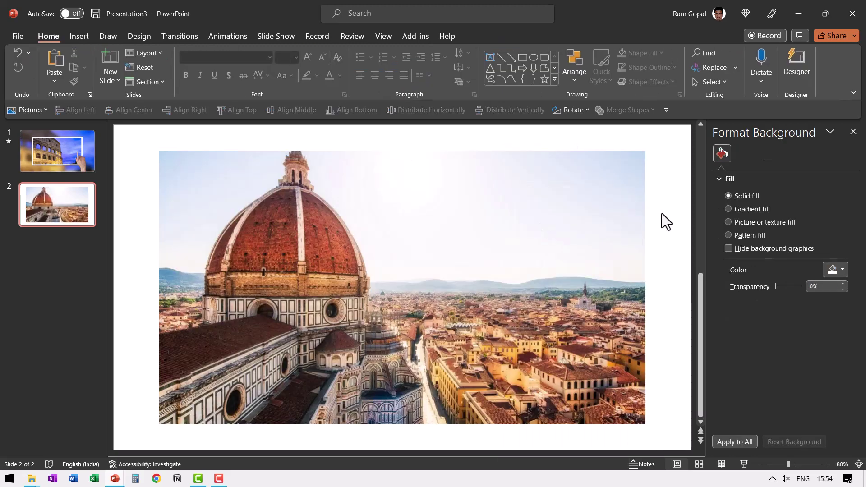
right_click(673, 209)
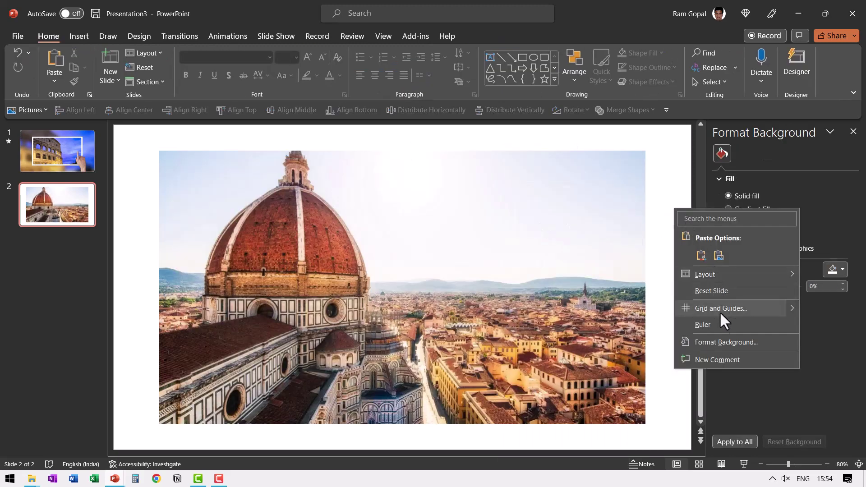
left_click(722, 341)
left_click(738, 221)
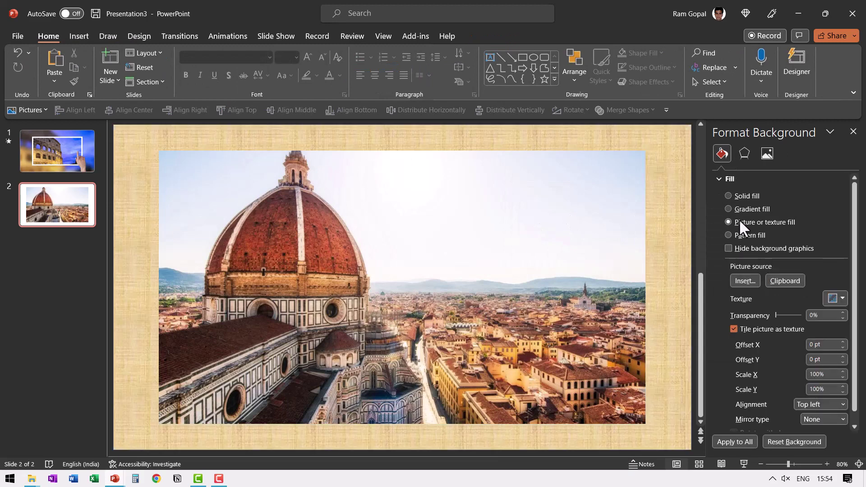
left_click(783, 280)
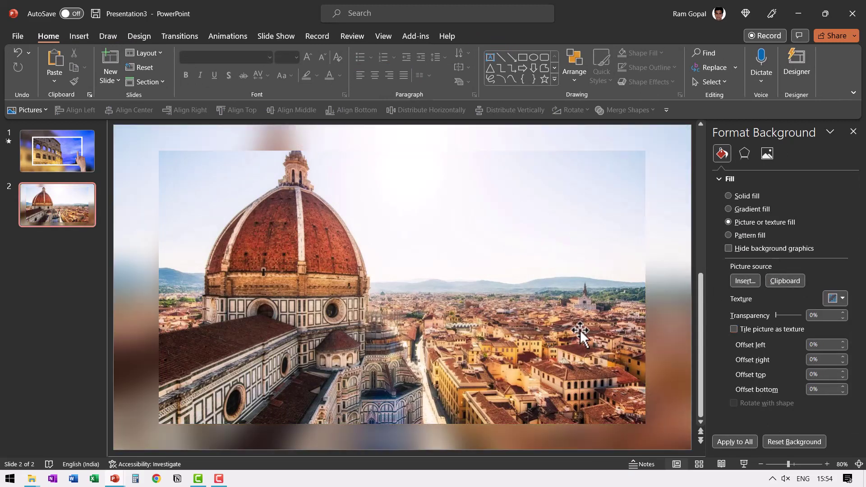
left_click(269, 230)
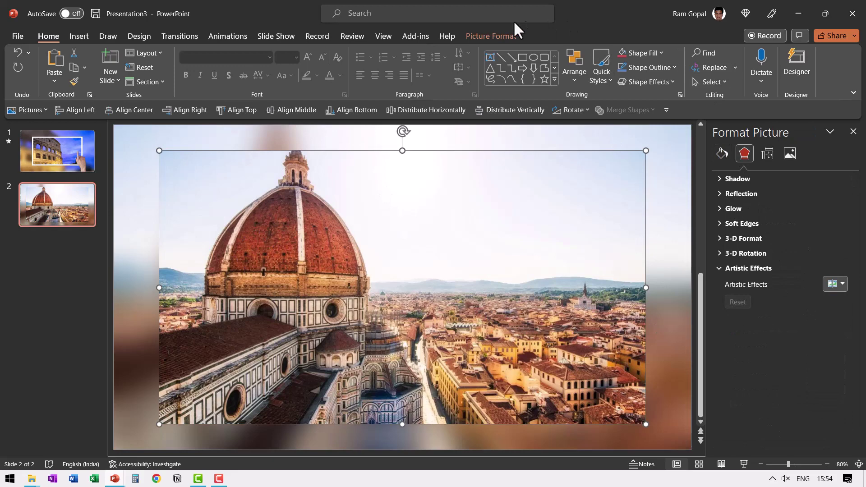
- Set the Florence photo's height to 12.5 cm
left_click(500, 36)
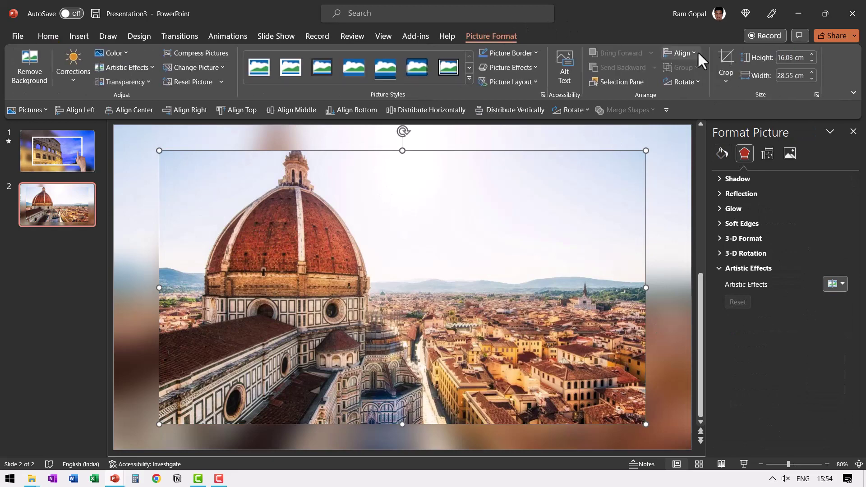
left_click(798, 58)
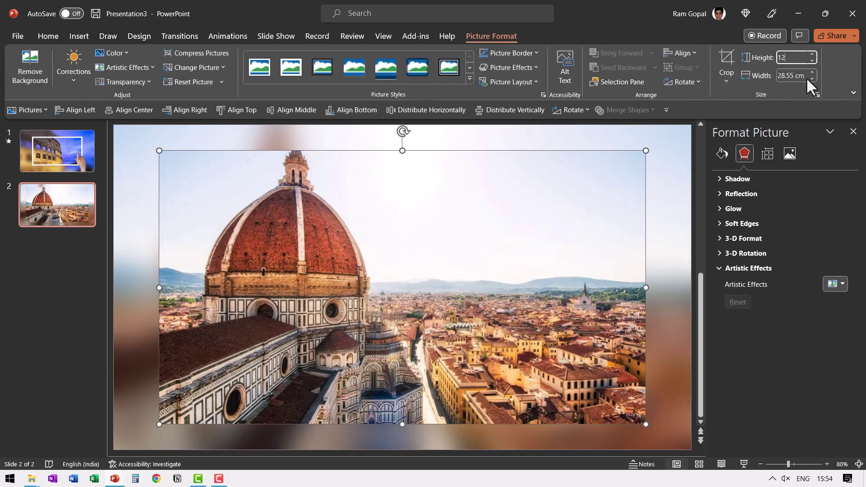
key("Return")
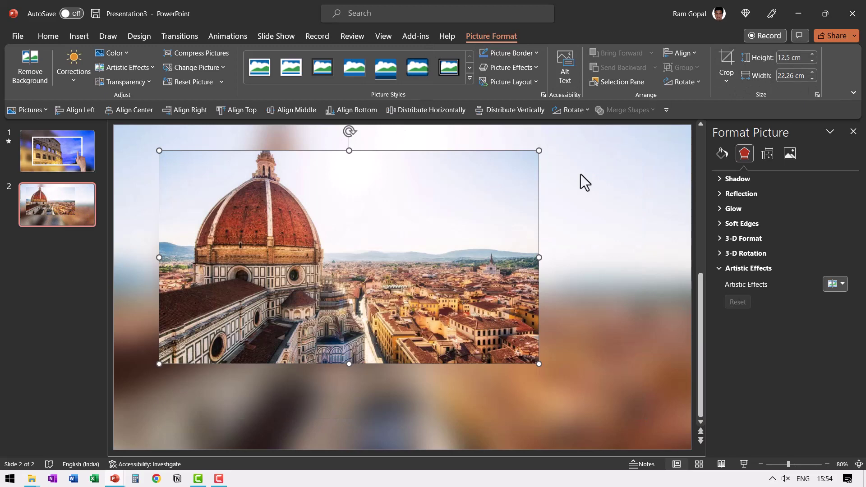
- Apply the Beveled Matte, White frame and centre the photo on slide 2
left_click(470, 78)
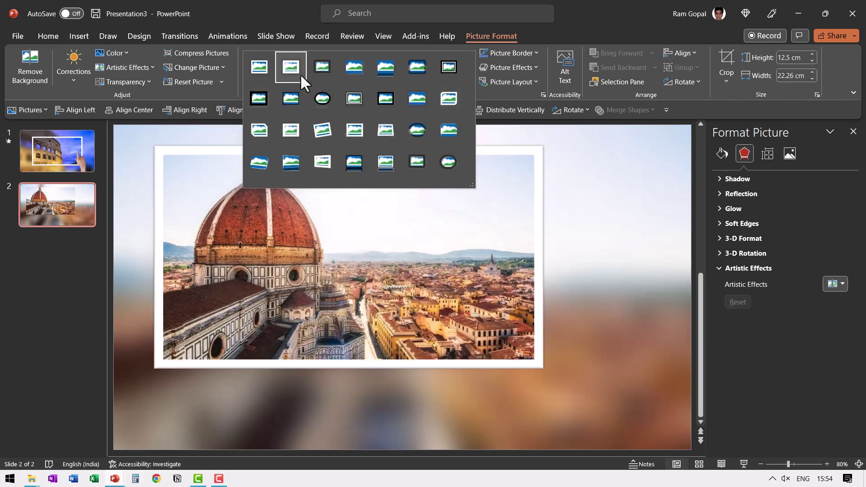
left_click(301, 73)
left_click(131, 109)
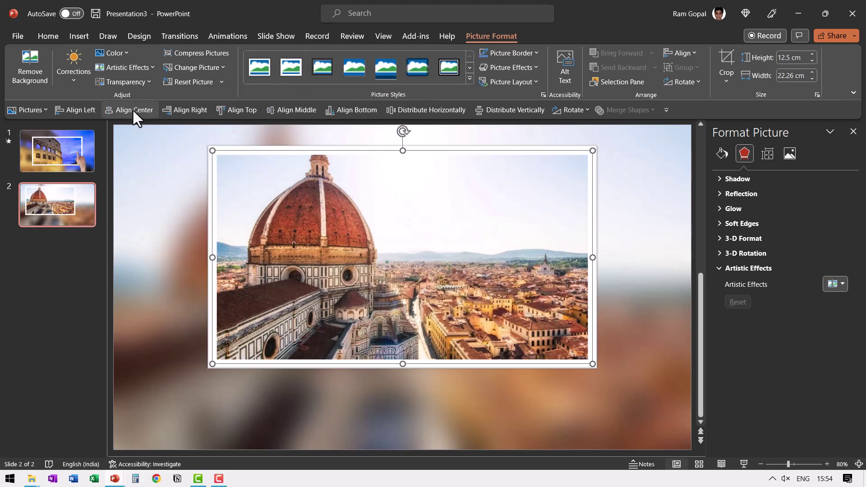
left_click(296, 111)
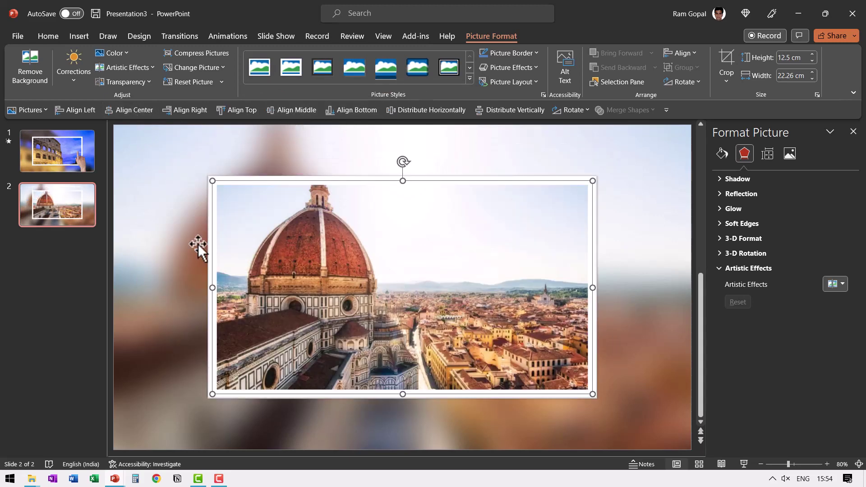
left_click(78, 170)
- Copy the swiping hand picture from slide 1 and paste it onto slide 2
left_click(570, 345)
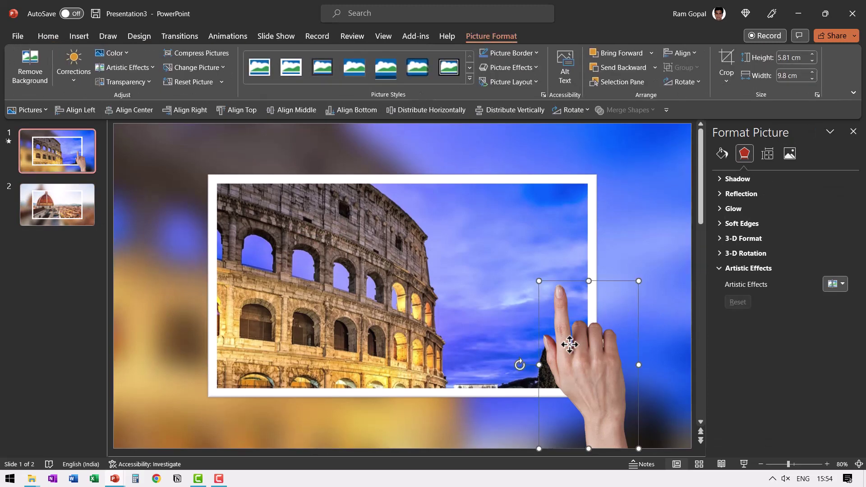
right_click(570, 344)
left_click(594, 110)
left_click(57, 207)
right_click(656, 294)
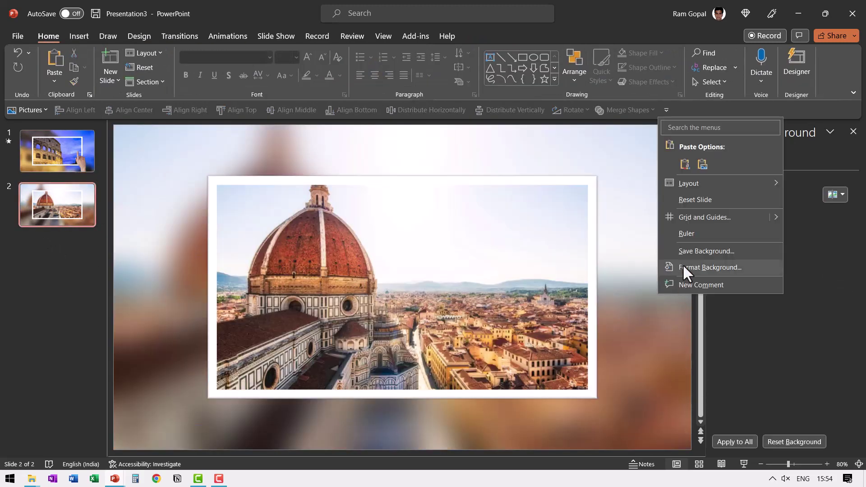
left_click(685, 165)
left_click(298, 405)
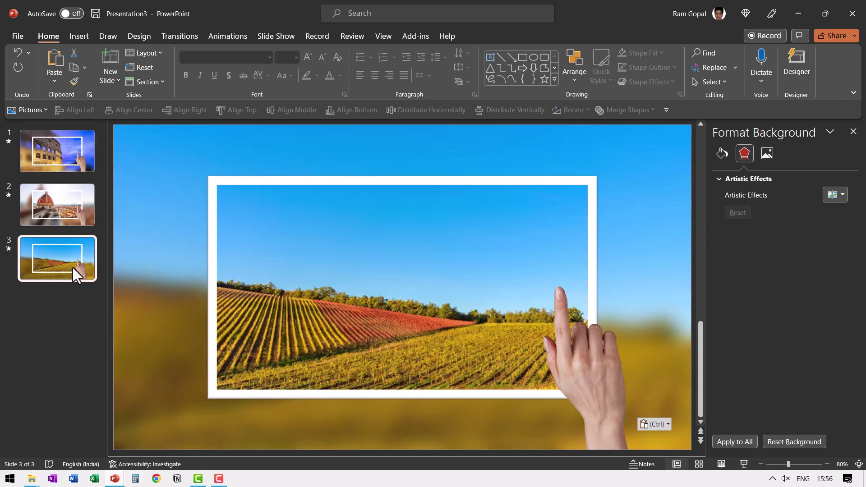
- Select all three slides and apply the Pan transition with the From Right effect option
key("ctrl+a")
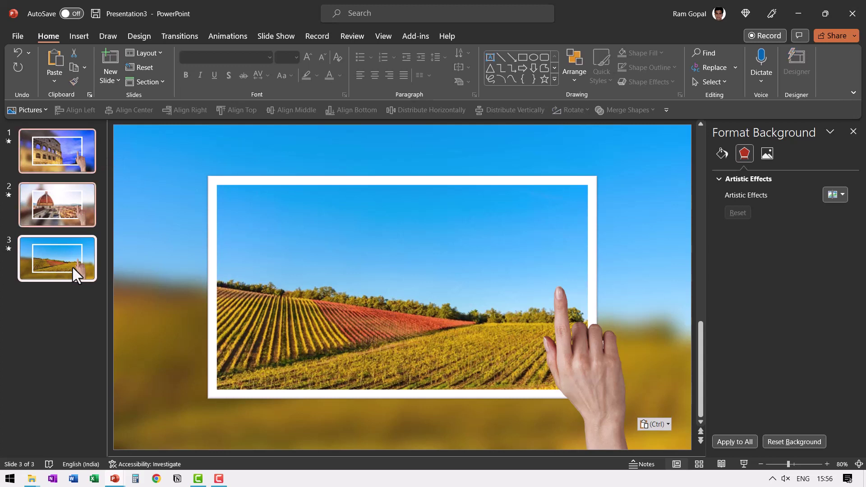
left_click(182, 38)
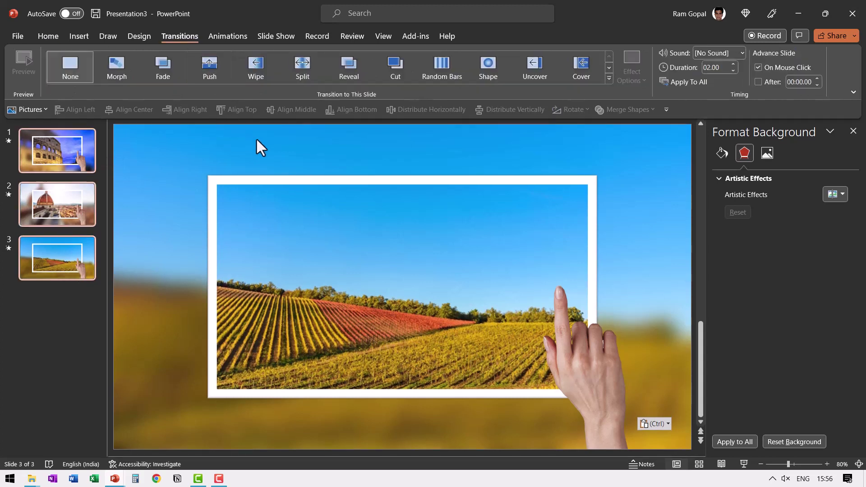
left_click(608, 79)
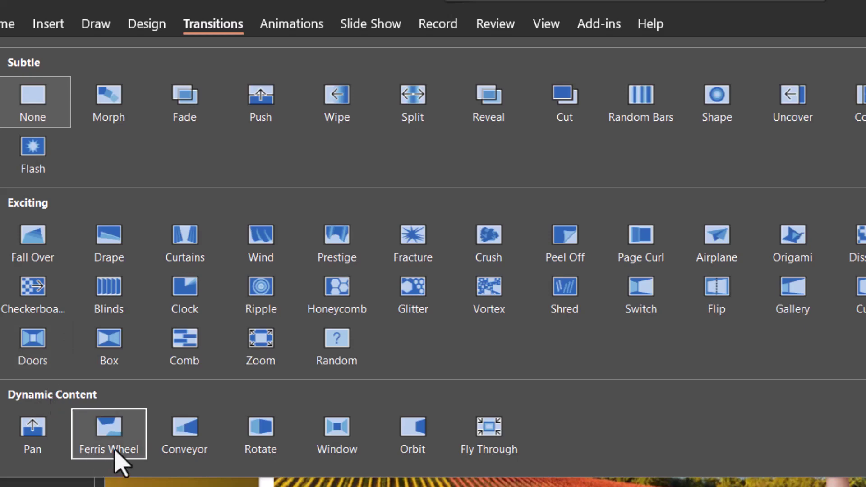
left_click(43, 456)
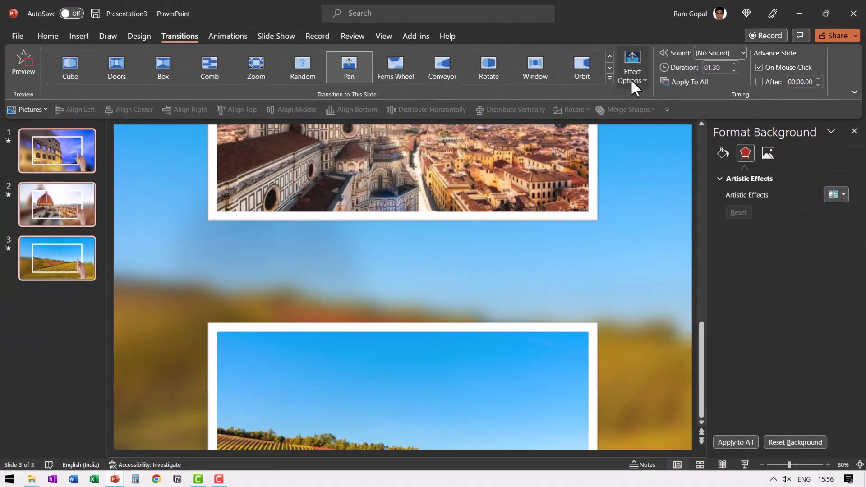
left_click(630, 79)
left_click(668, 162)
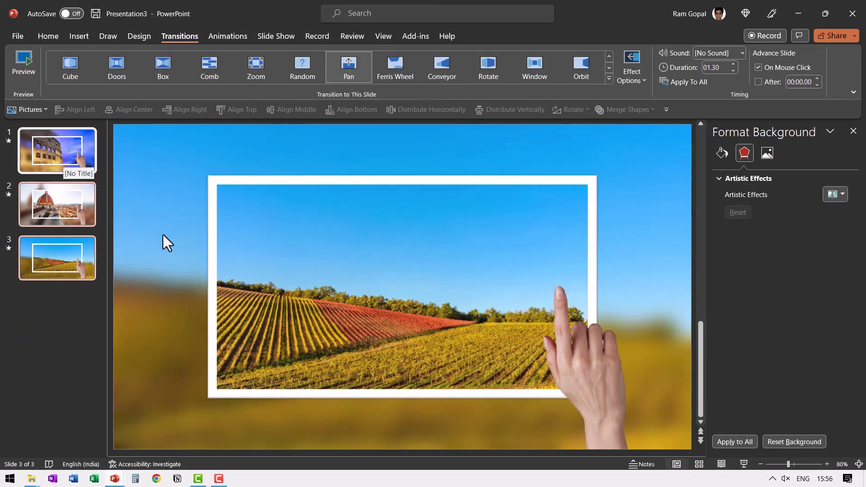
- Return to slide 1, the framed Colosseum slide
left_click(64, 143)
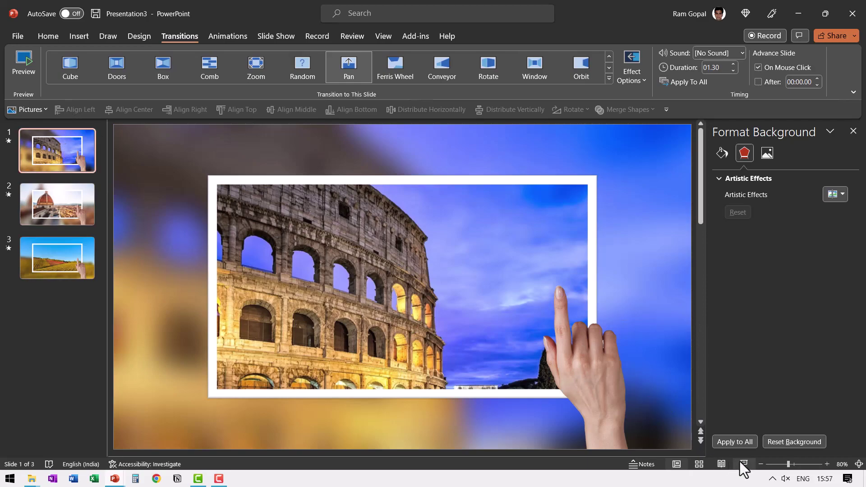